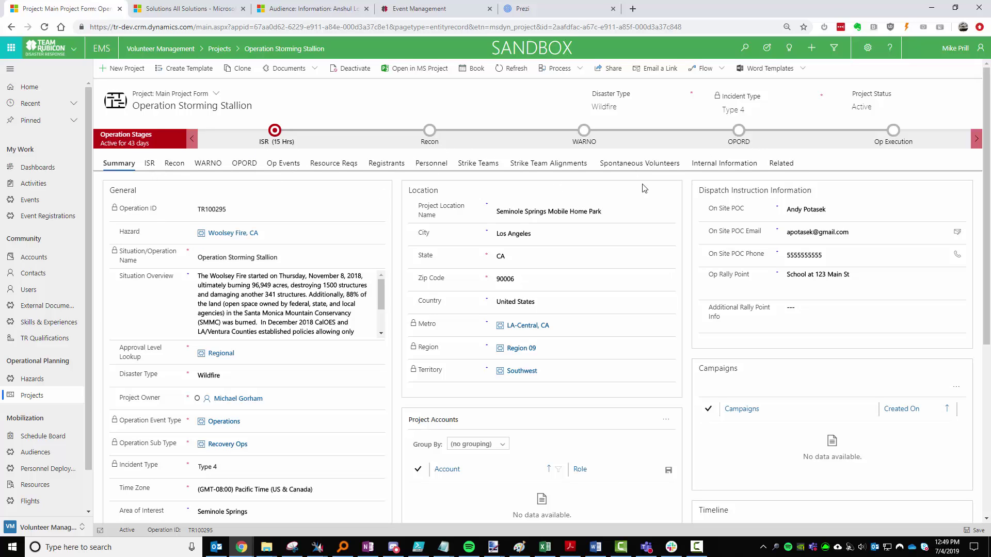
# Look over the overall layout of the Operation Storming Stallion project's Summary page
pyautogui.click(397, 415)
pyautogui.scroll(-5, 400, 412)
pyautogui.scroll(5, 397, 408)
pyautogui.click(398, 400)
pyautogui.scroll(-2, 398, 411)
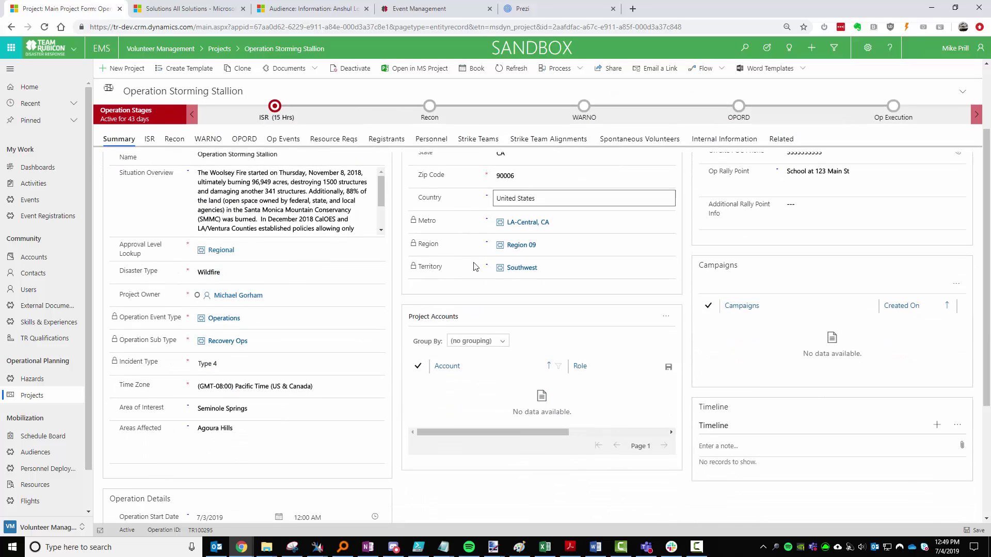
pyautogui.scroll(2, 396, 359)
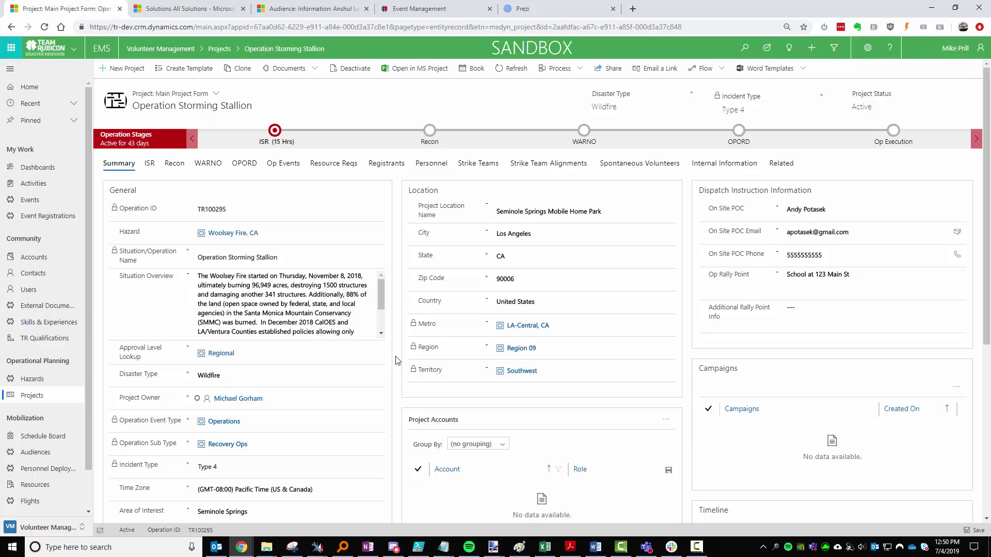
# Review the project's General fields, from hazard to areas affected, and the Operation Details dates, personnel counts and distro email fields
pyautogui.scroll(-1, 153, 303)
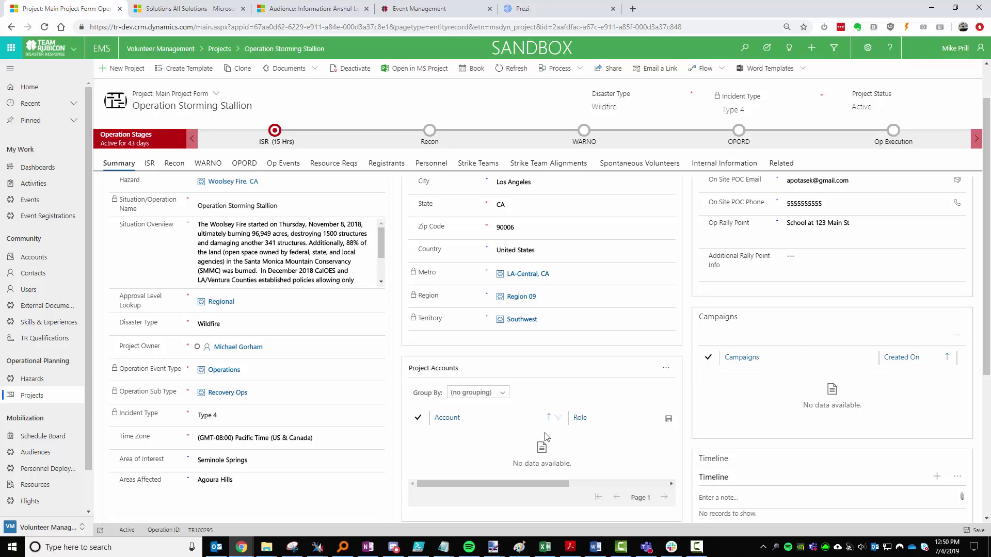
pyautogui.click(398, 352)
pyautogui.click(310, 346)
pyautogui.scroll(-2, 400, 362)
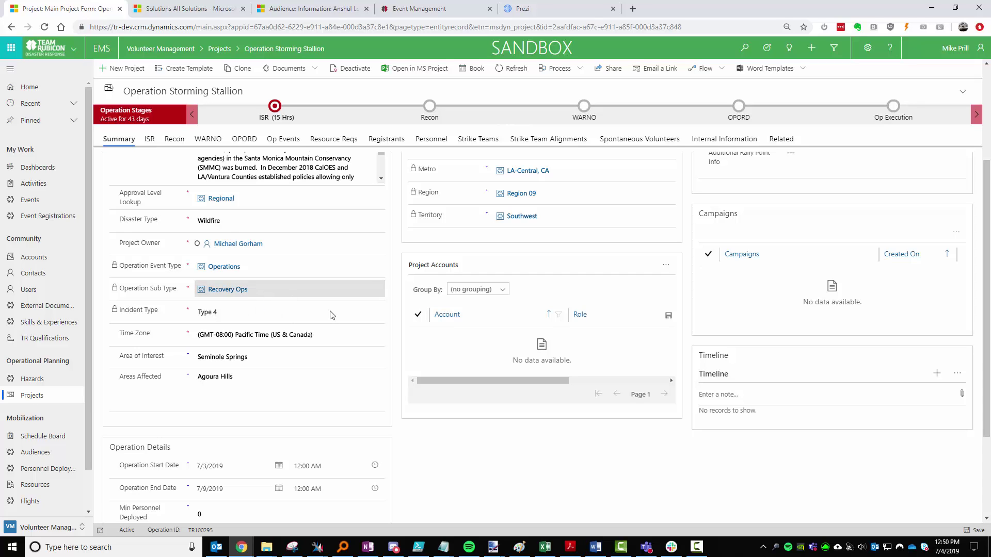
pyautogui.click(394, 342)
pyautogui.scroll(-2, 395, 342)
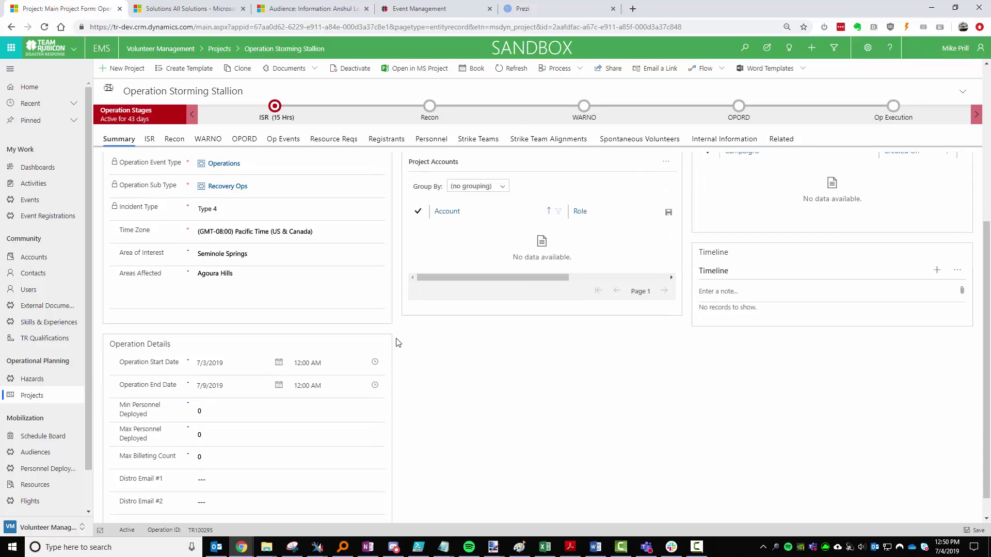
pyautogui.moveTo(155, 209)
pyautogui.scroll(4, 254, 283)
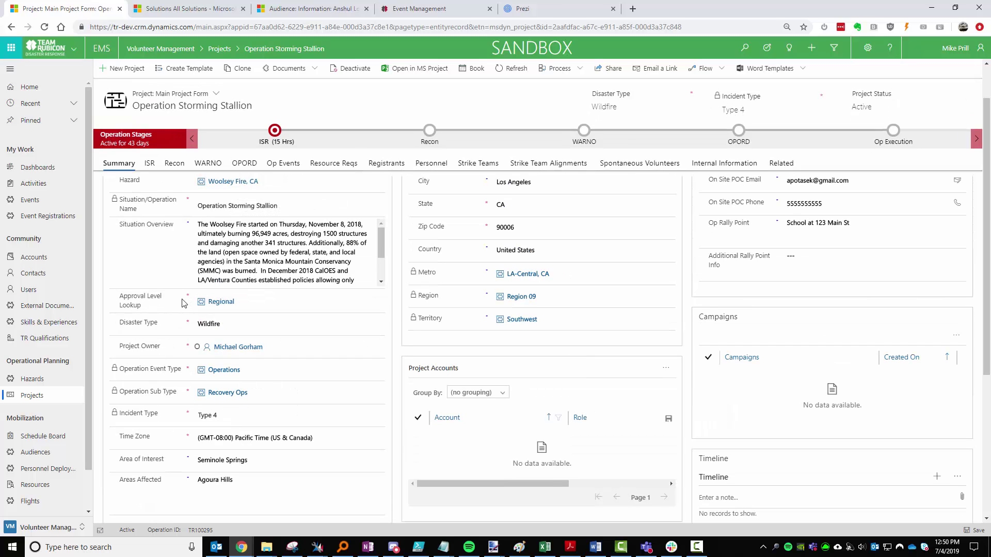
pyautogui.moveTo(181, 303)
pyautogui.scroll(-3, 400, 363)
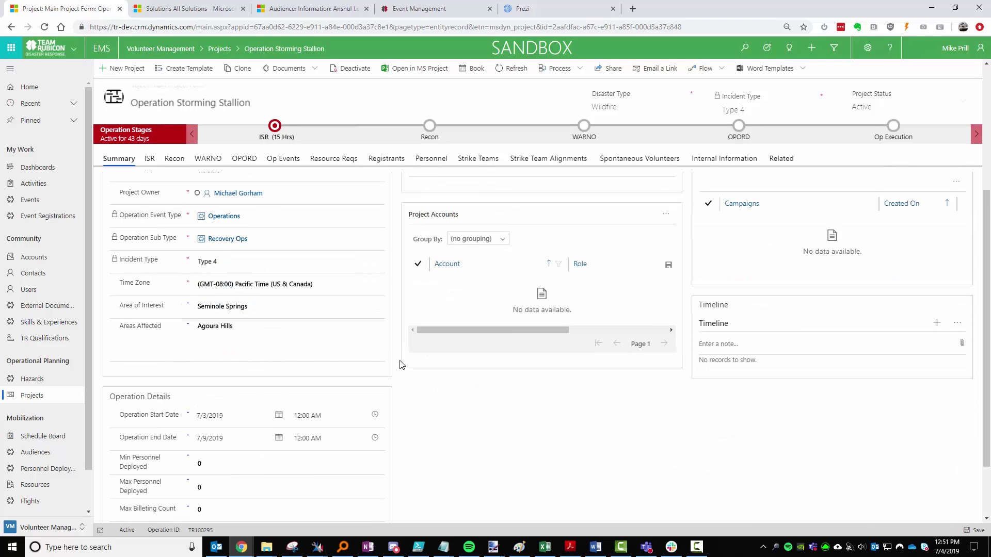
pyautogui.scroll(-2, 424, 397)
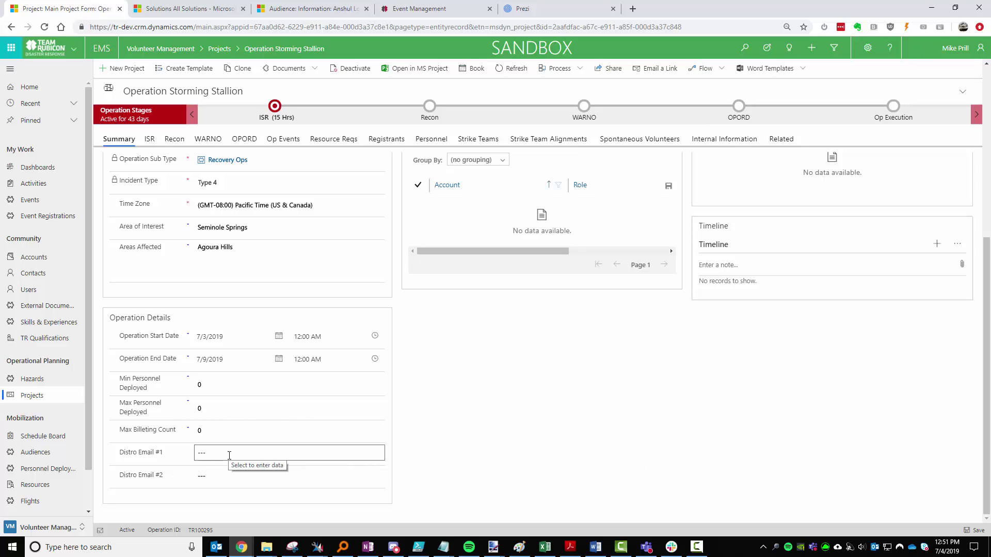
pyautogui.scroll(5, 458, 461)
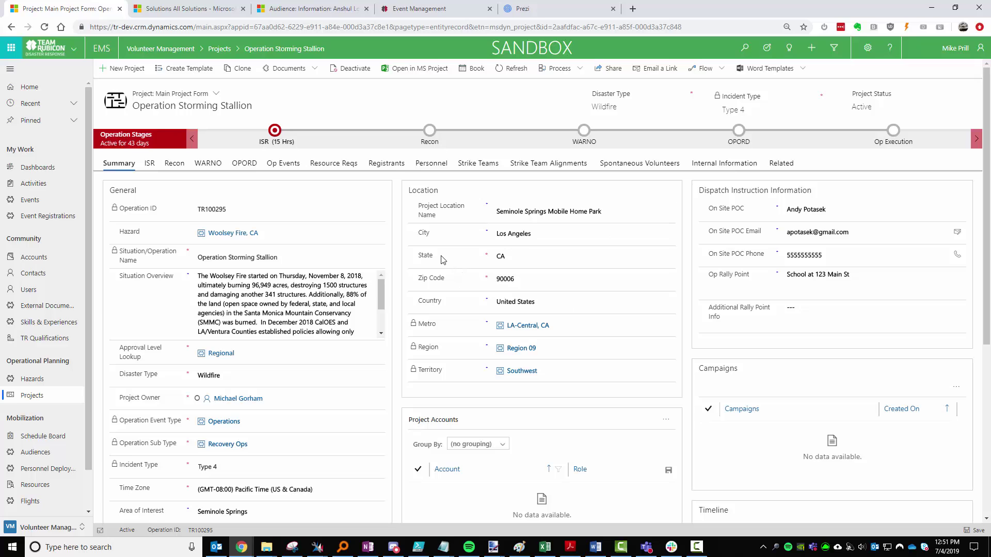
# Review the Location section's address, metro, region and territory fields and the Project Accounts list
pyautogui.click(398, 280)
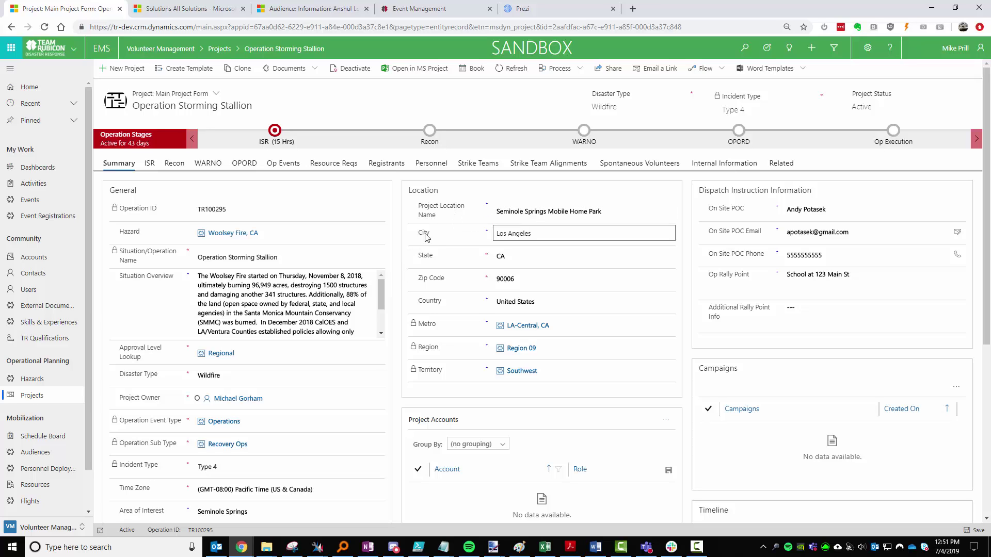
pyautogui.click(398, 266)
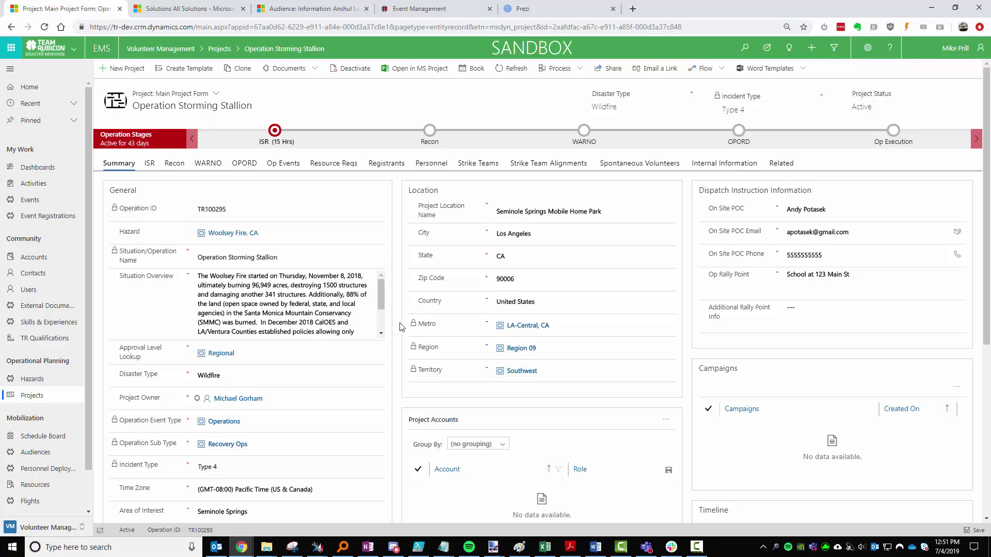
pyautogui.scroll(-4, 400, 330)
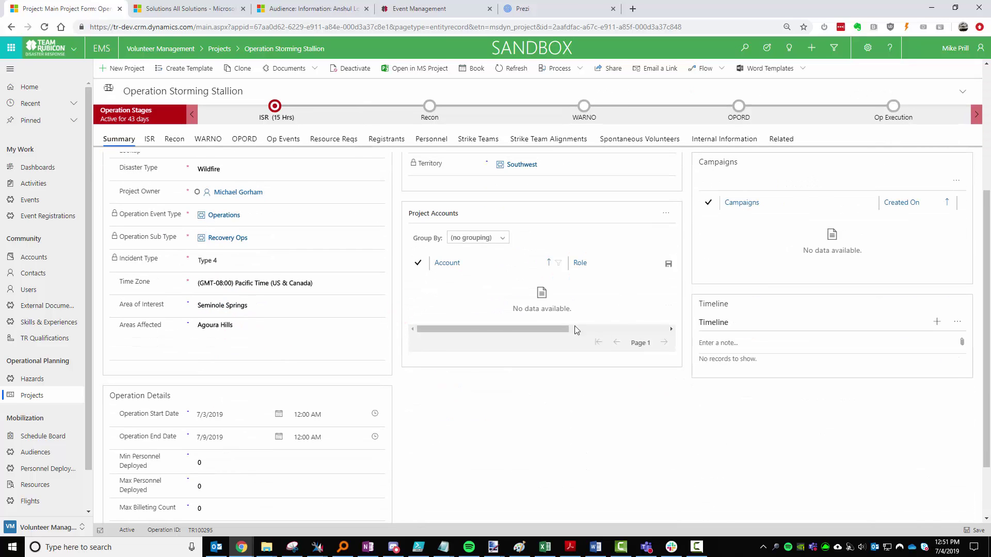
pyautogui.scroll(2, 570, 444)
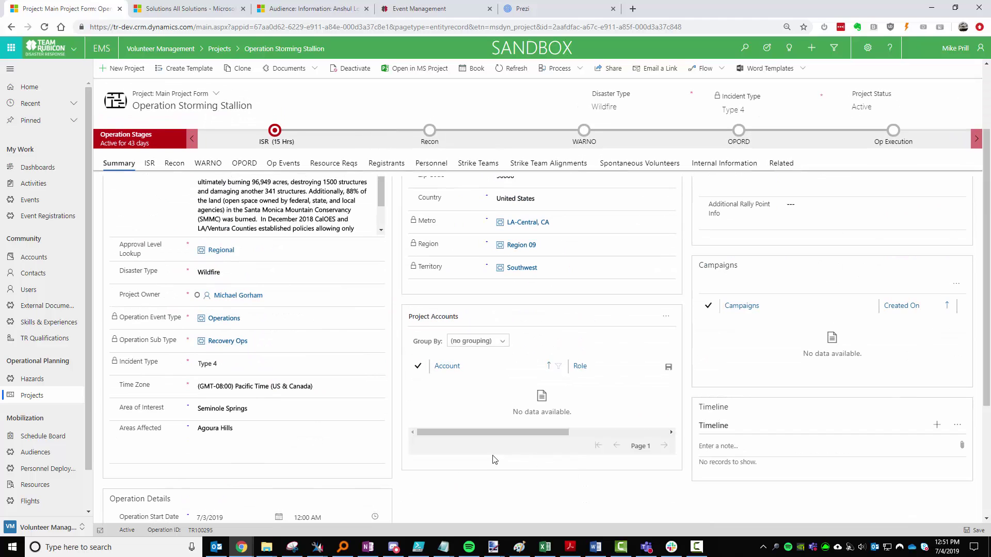
# View the project's ISR information with its contacts, and return to the Summary to examine Project Accounts
pyautogui.click(150, 163)
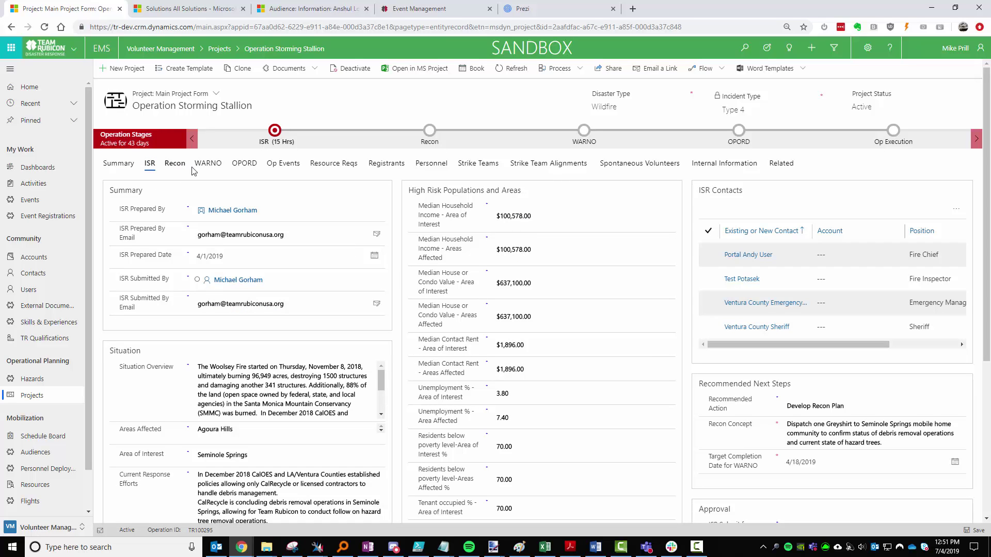
pyautogui.click(119, 164)
pyautogui.scroll(-2, 574, 404)
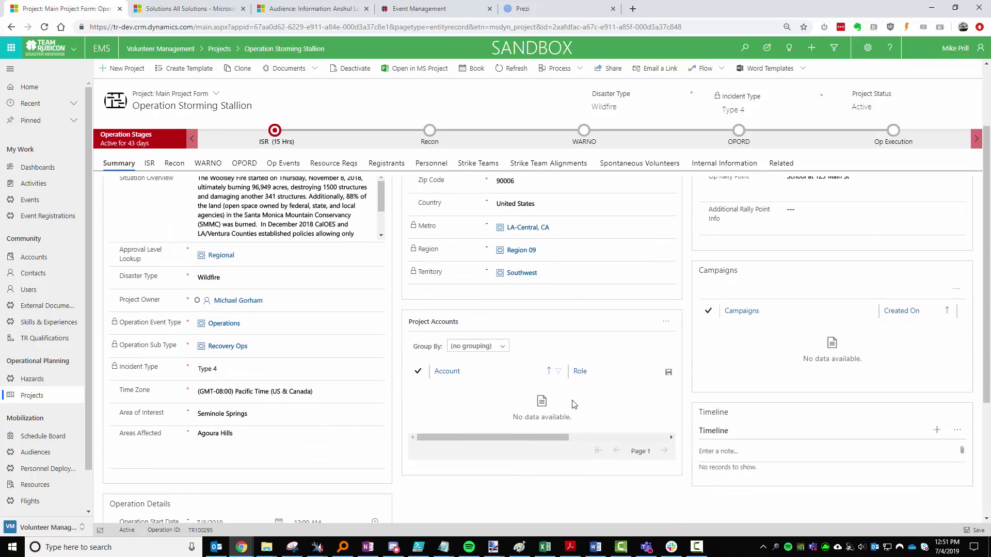
pyautogui.scroll(2, 620, 403)
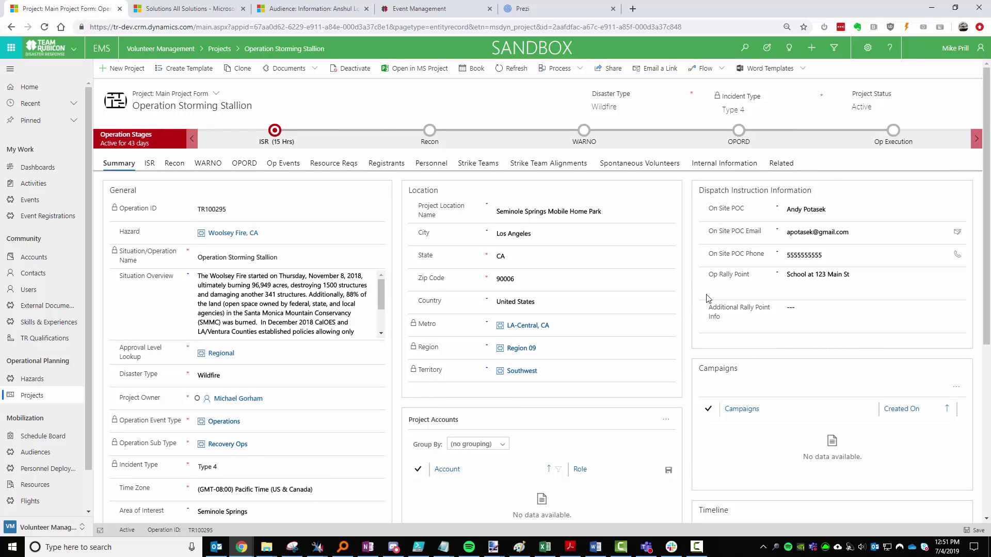
# Review the Dispatch Instruction Information, Campaigns and Timeline sections of the project Summary
pyautogui.click(686, 361)
pyautogui.scroll(-3, 692, 351)
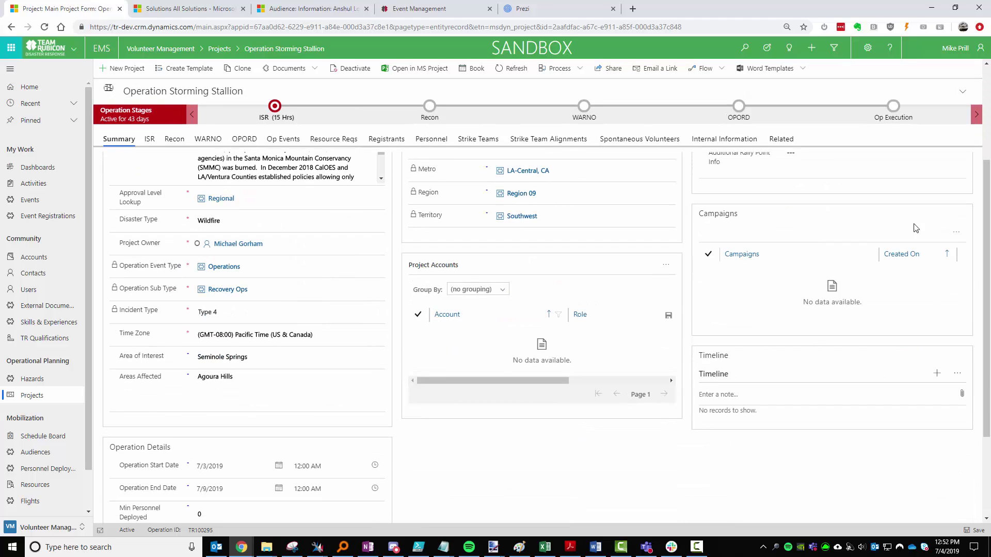
pyautogui.click(691, 345)
pyautogui.scroll(-3, 722, 357)
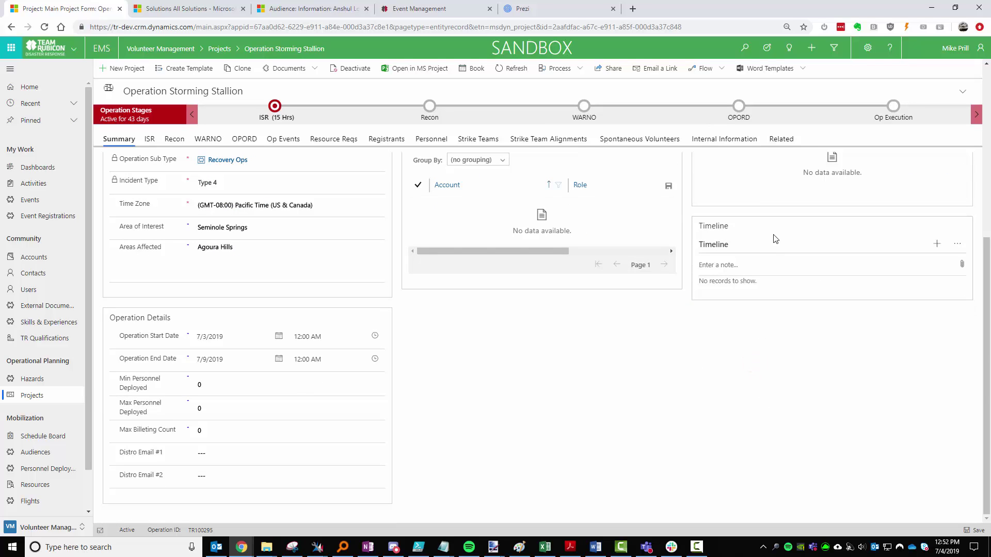
# Examine the Timeline's additional options and the activity types it can create, without adding a record
pyautogui.click(958, 243)
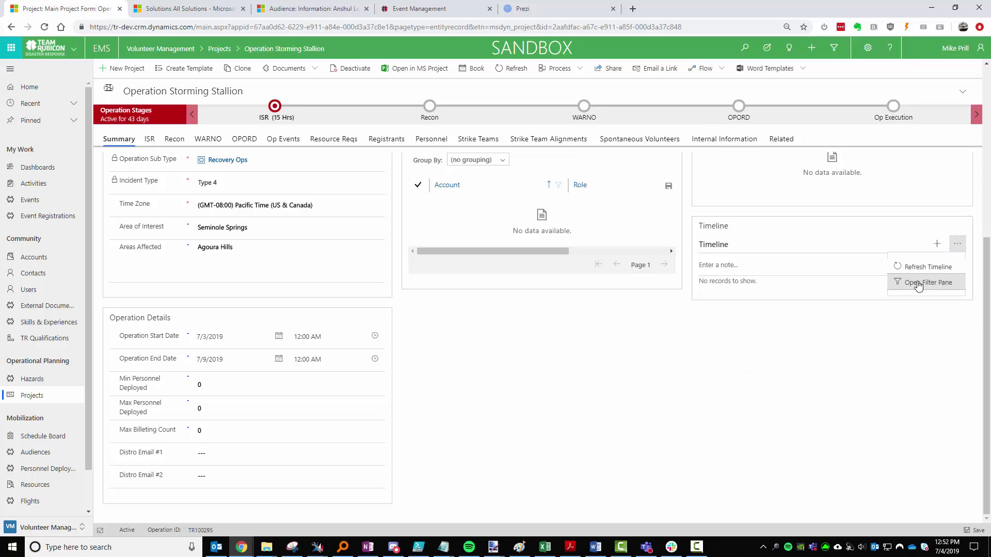
pyautogui.click(936, 244)
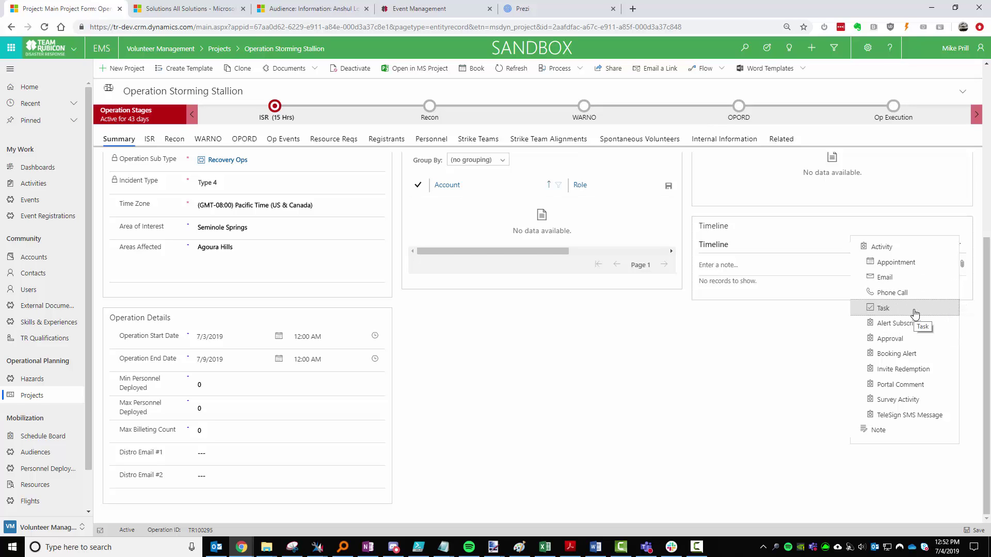
pyautogui.click(734, 396)
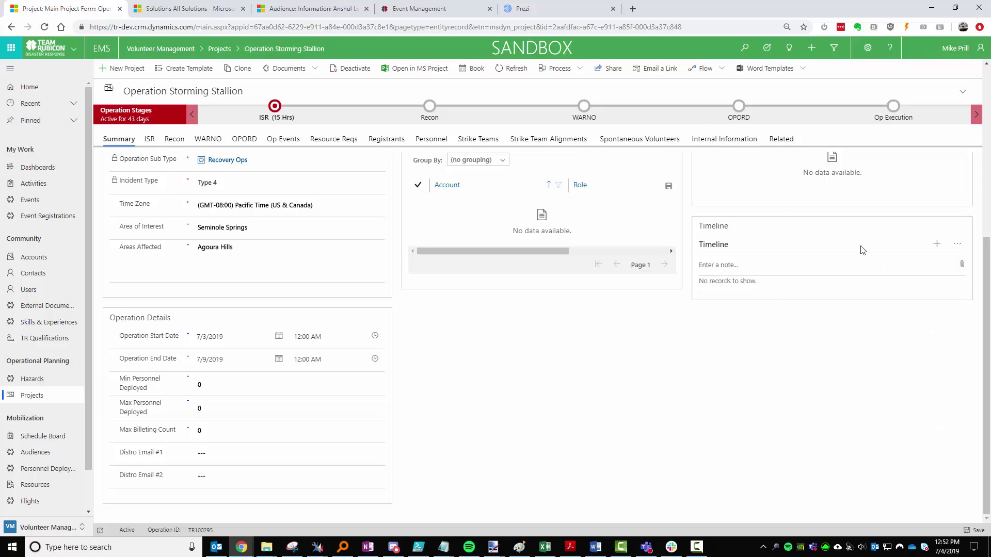
pyautogui.scroll(5, 694, 367)
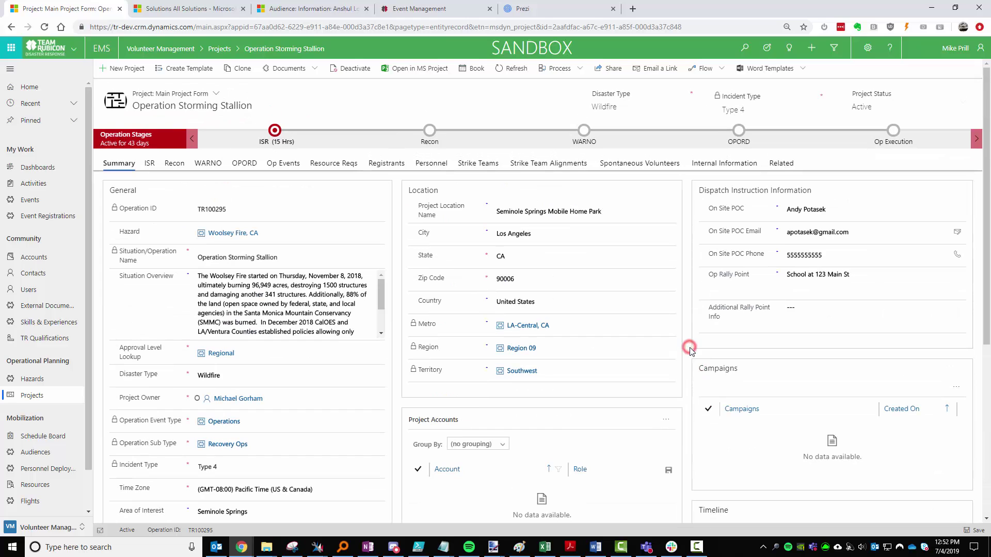
pyautogui.scroll(-5, 692, 350)
pyautogui.click(776, 389)
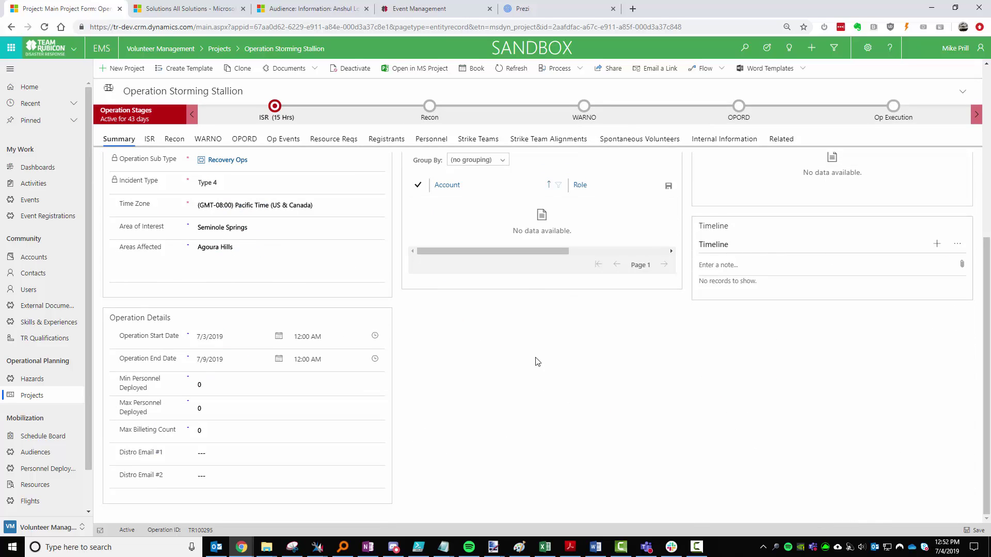
pyautogui.click(670, 358)
pyautogui.scroll(4, 699, 400)
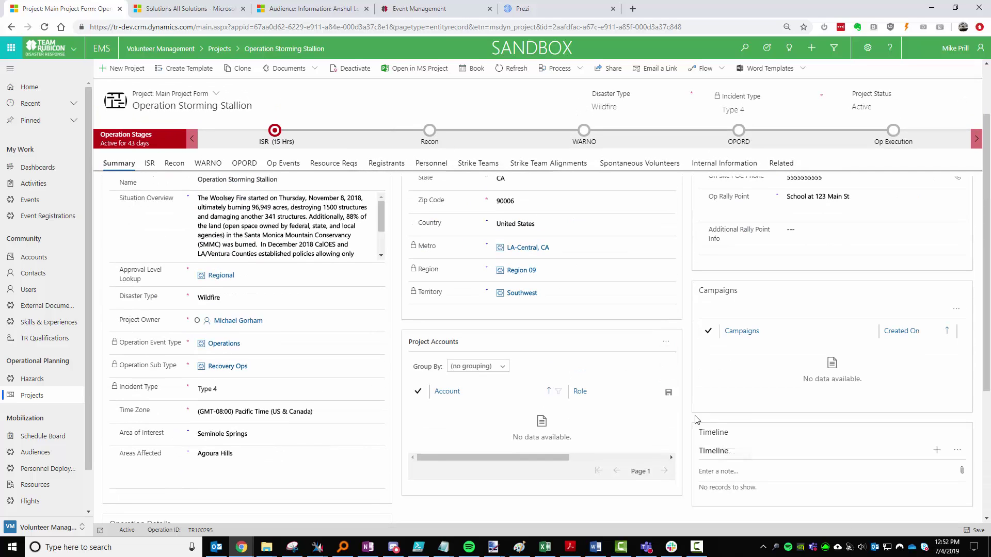
pyautogui.click(687, 329)
pyautogui.scroll(3, 692, 341)
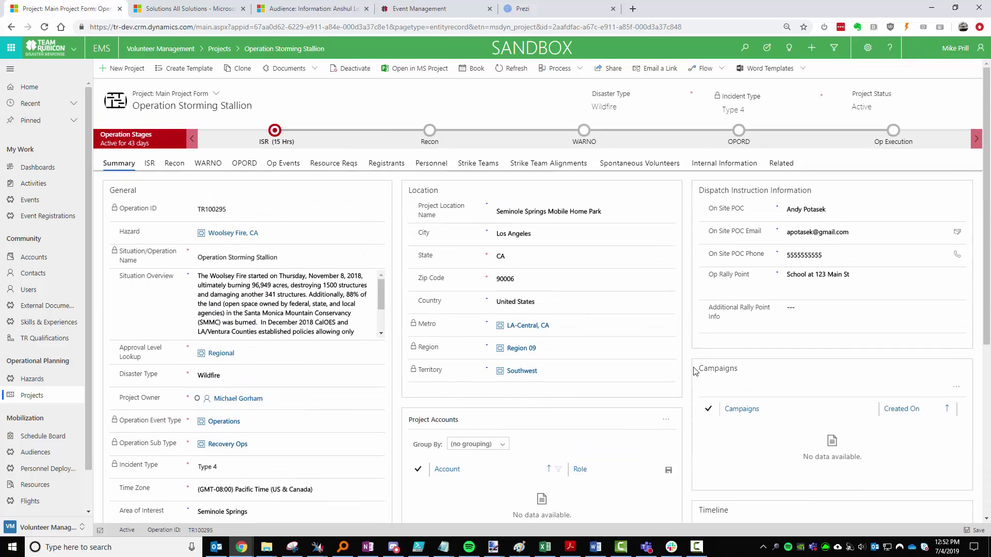
pyautogui.scroll(-3, 673, 393)
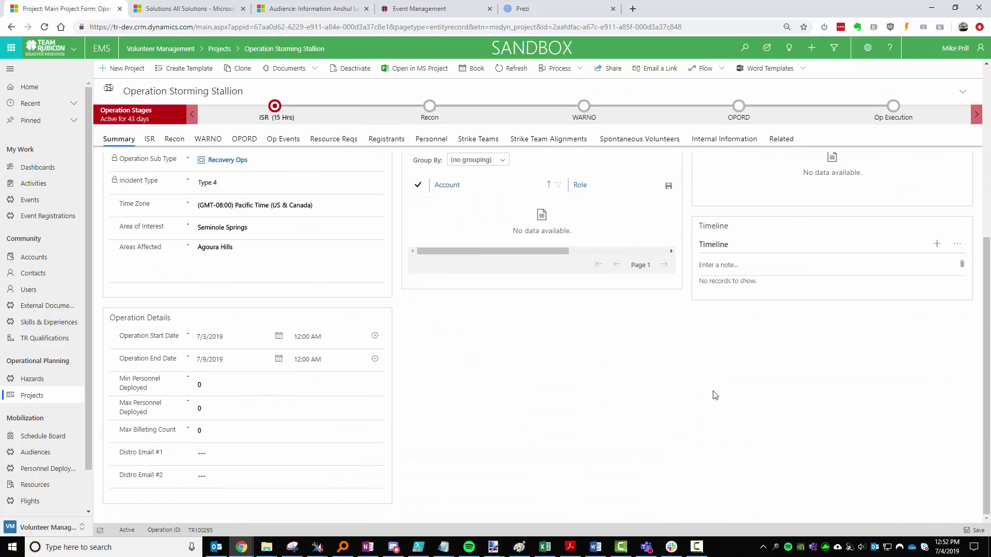
pyautogui.scroll(5, 671, 428)
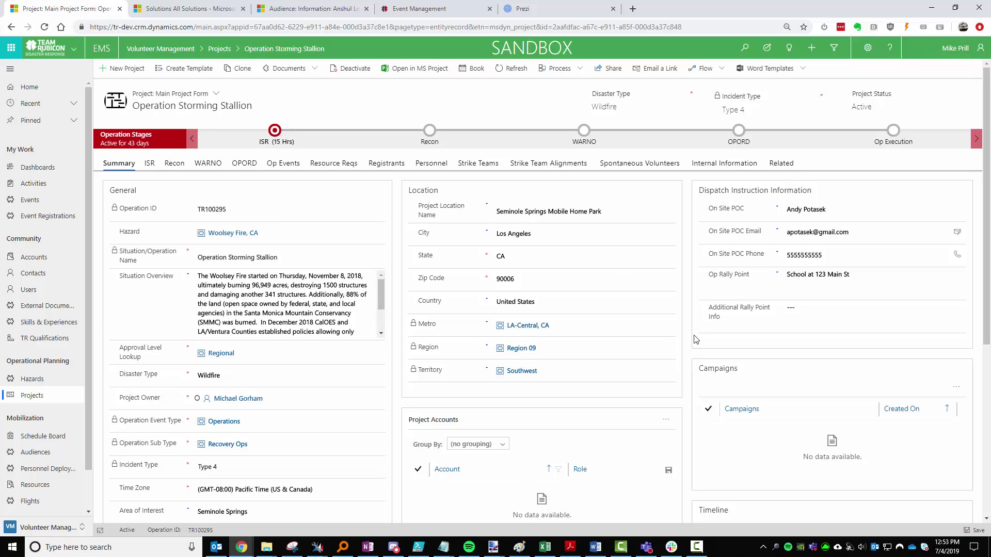
pyautogui.click(690, 353)
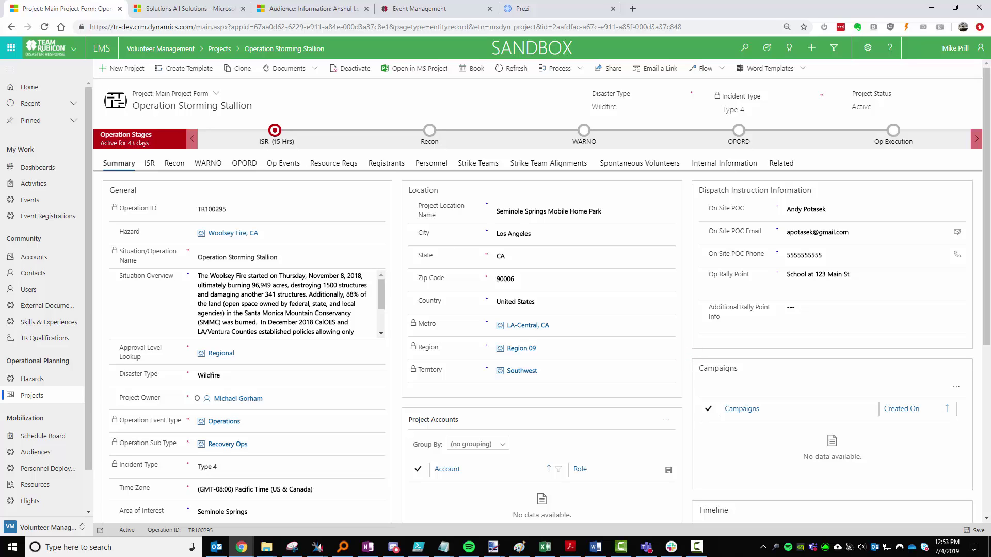